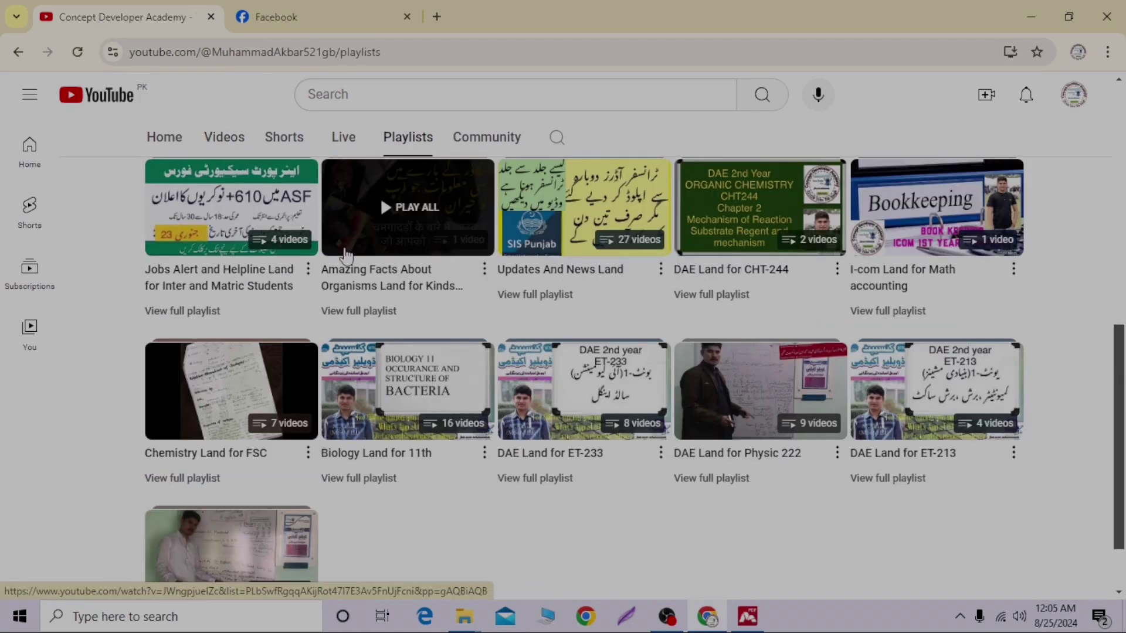
Switch to the Concept Developer Academy By M.Akbar Facebook page to view its Biology 11 notes post.
key("ctrl+Tab")
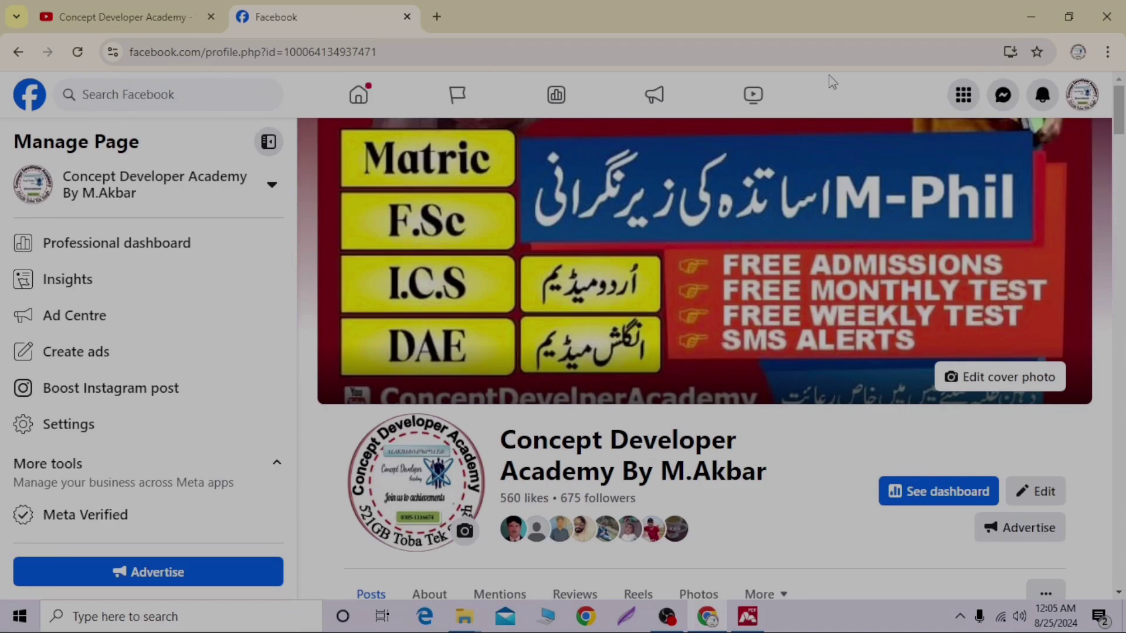
scroll(828, 82, "down", 5)
scroll(828, 81, "down", 4)
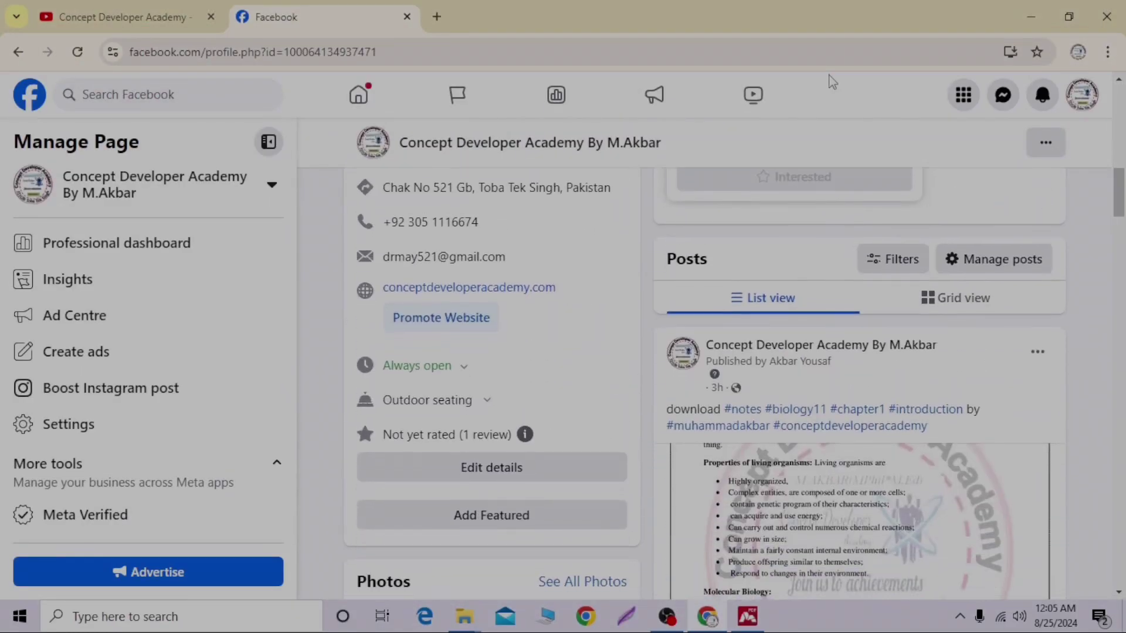
scroll(828, 81, "down", 1)
scroll(828, 82, "down", 1)
scroll(828, 81, "down", 1)
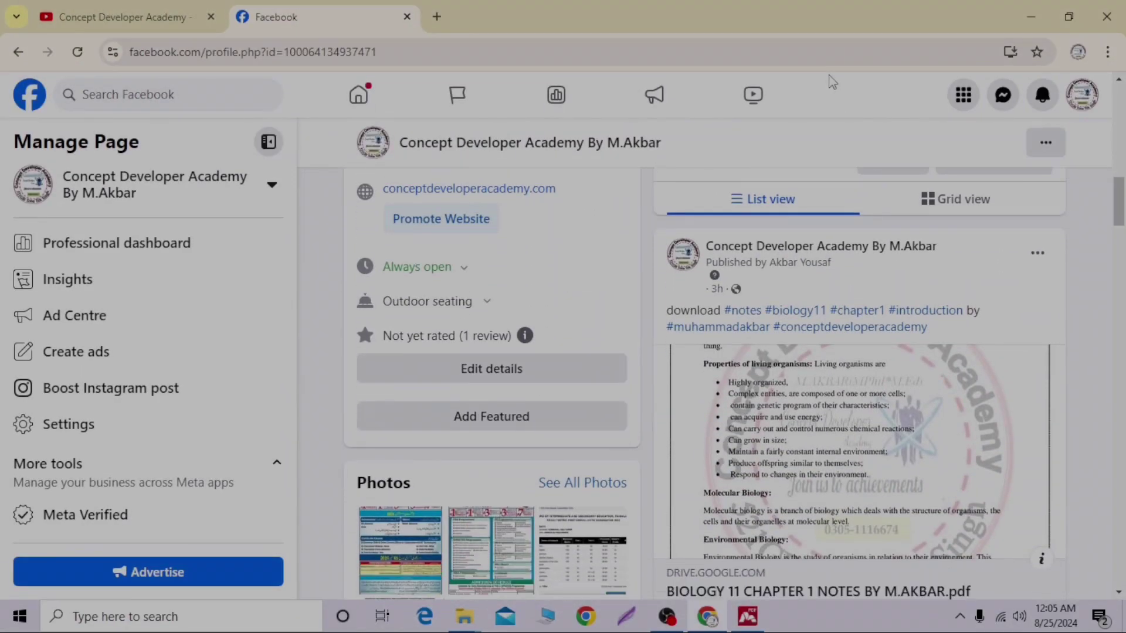
scroll(828, 81, "down", 1)
scroll(828, 82, "down", 1)
scroll(829, 81, "down", 1)
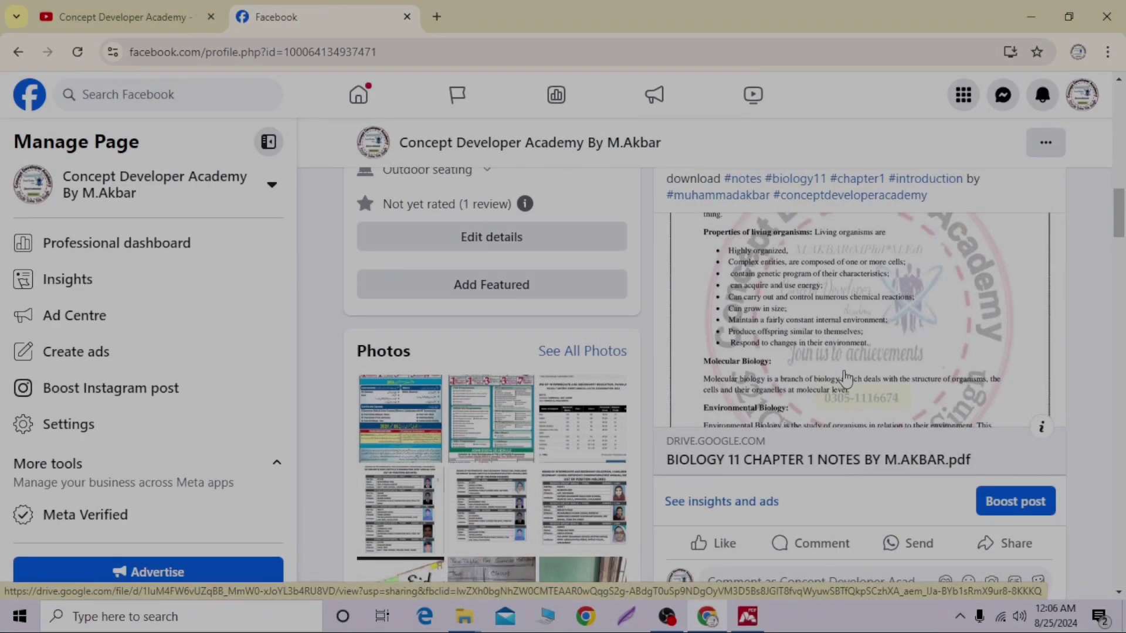
Switch back to the YouTube tab showing the Biology Land for 11th and DAE playlists.
key("ctrl+1")
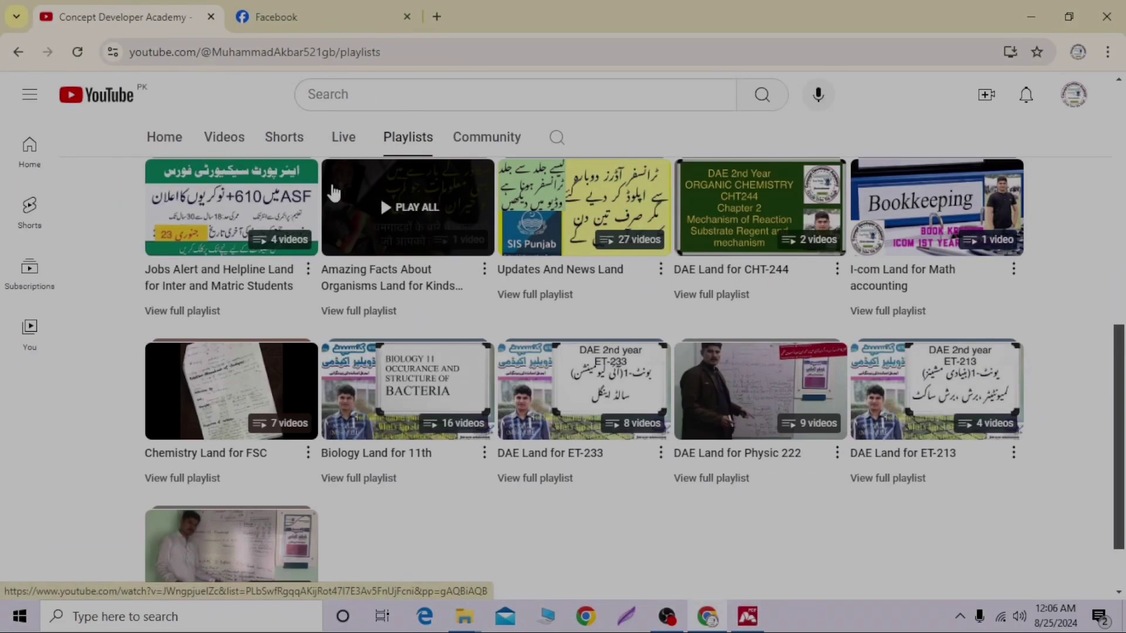